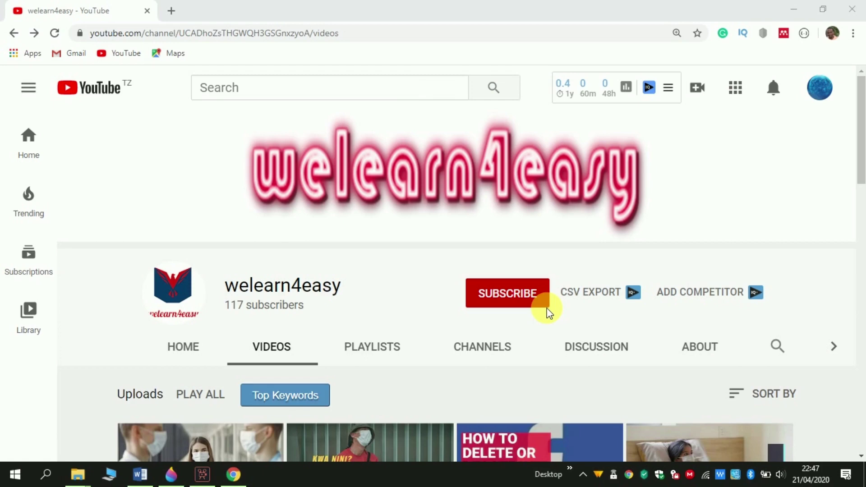
# Step: Subscribe to the welearn4easy channel and set its notification bell to All
pyautogui.click(547, 308)
pyautogui.click(531, 299)
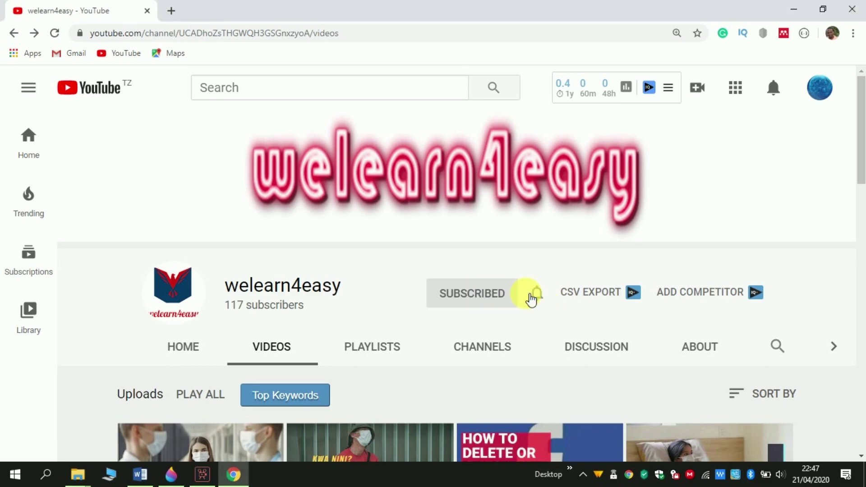
pyautogui.click(537, 294)
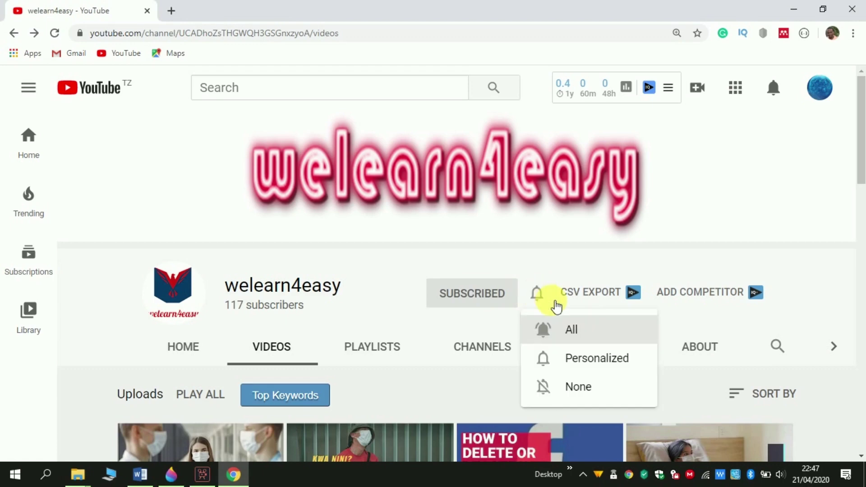
pyautogui.click(577, 331)
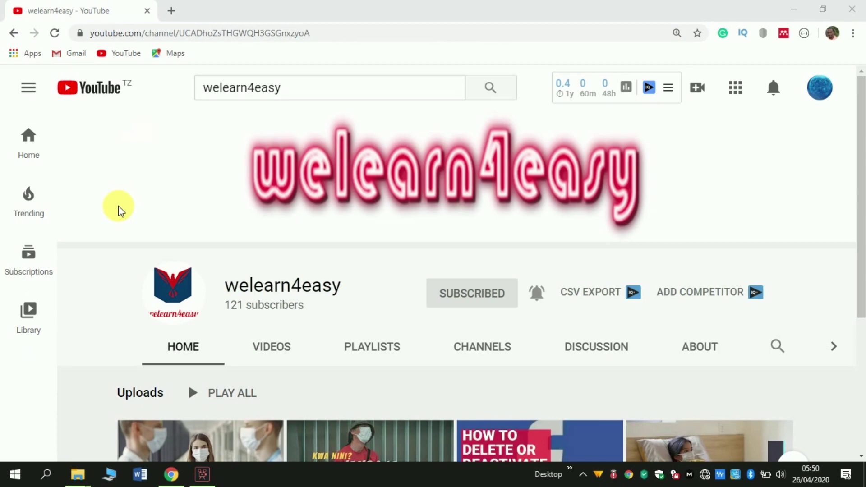
# Step: Check the properties of data server.mp4 (367 MB) in the convert folder, then show the desktop
pyautogui.moveTo(77, 474)
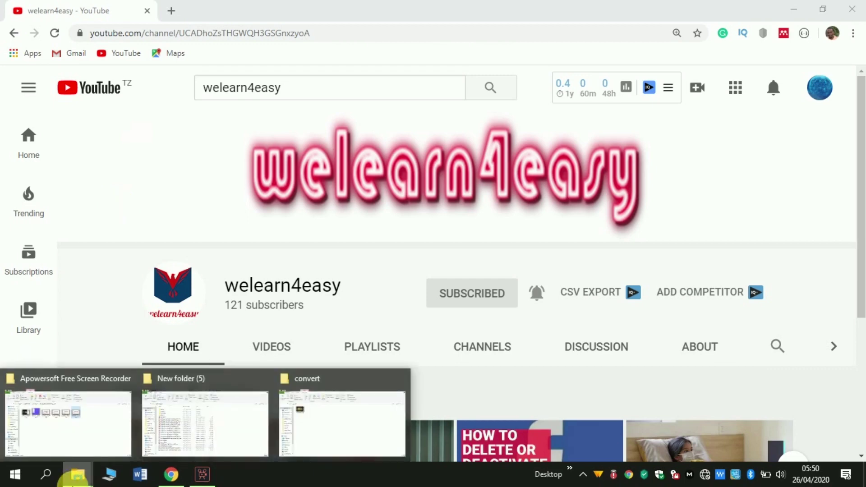
pyautogui.click(314, 418)
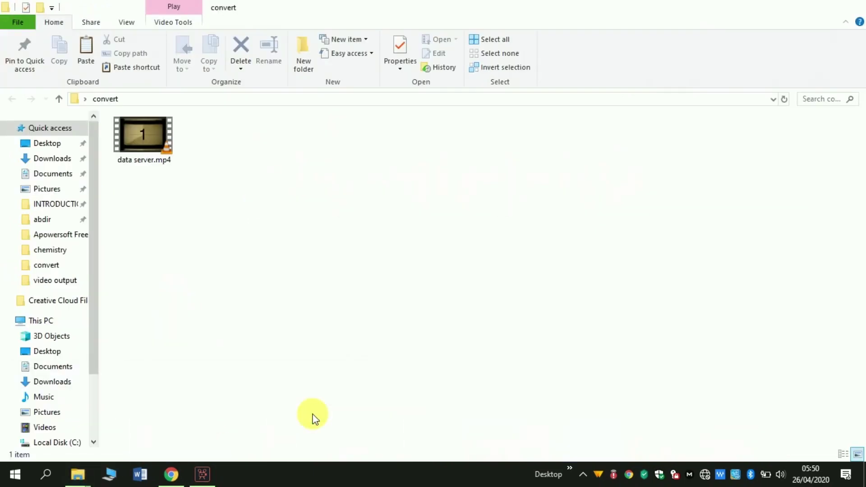
pyautogui.rightClick(150, 160)
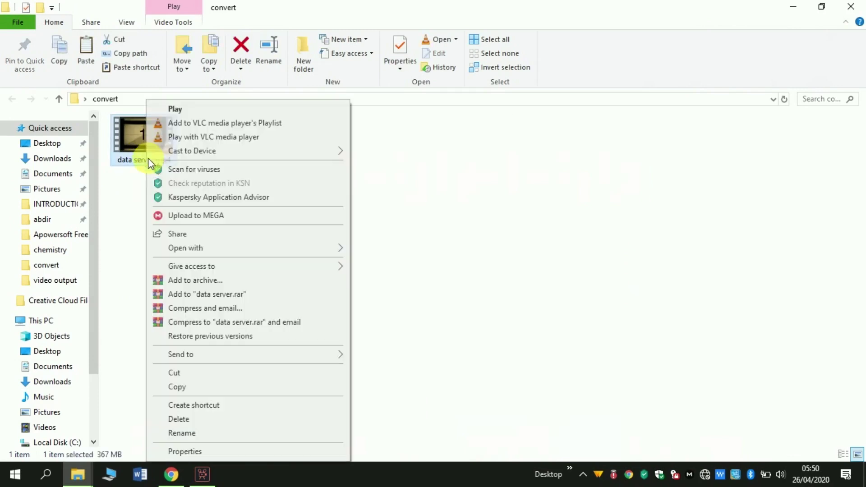
pyautogui.click(197, 452)
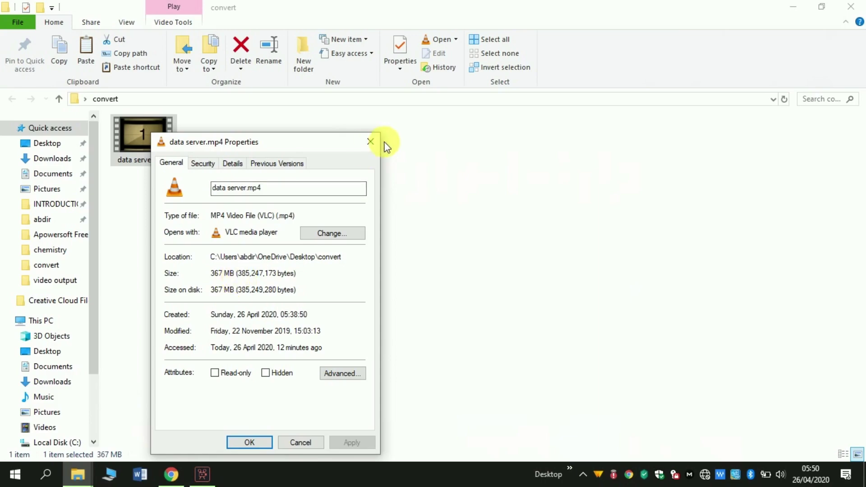
pyautogui.click(370, 142)
pyautogui.press('super+d')
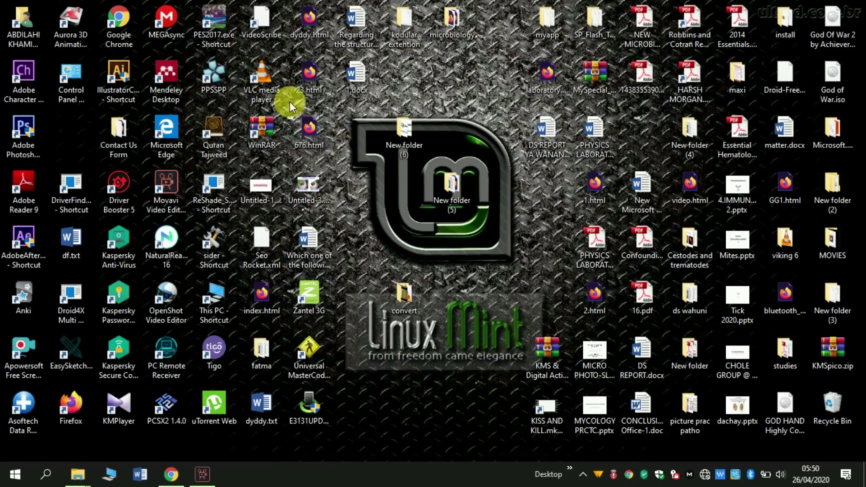
# Step: Launch VLC and open the Media > Convert / Save dialog
pyautogui.doubleClick(261, 86)
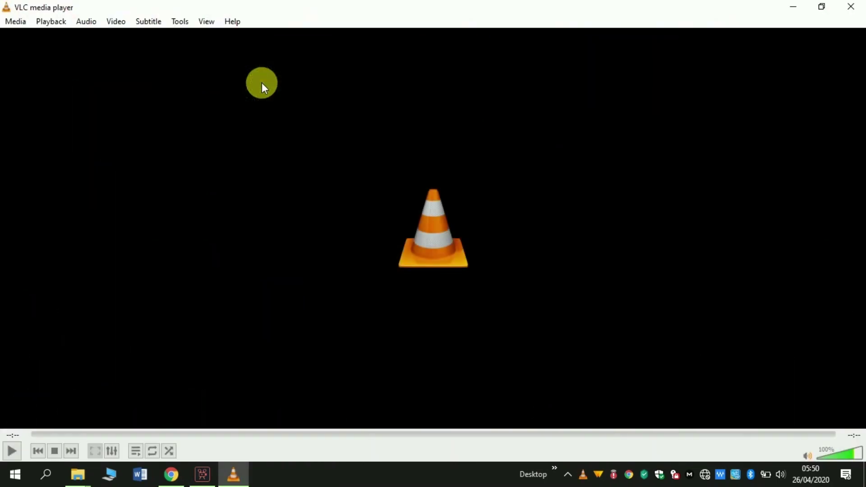
pyautogui.click(11, 26)
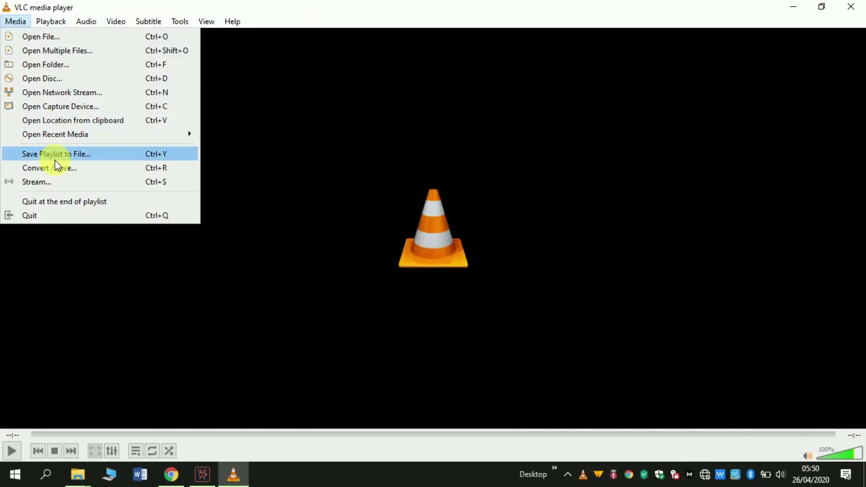
pyautogui.click(55, 167)
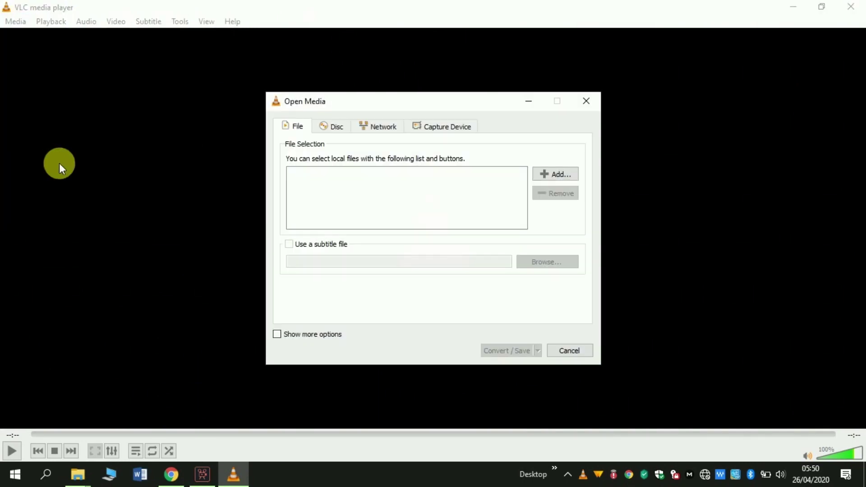
# Step: Add data server.mp4 from Desktop\convert as the file to convert
pyautogui.click(551, 172)
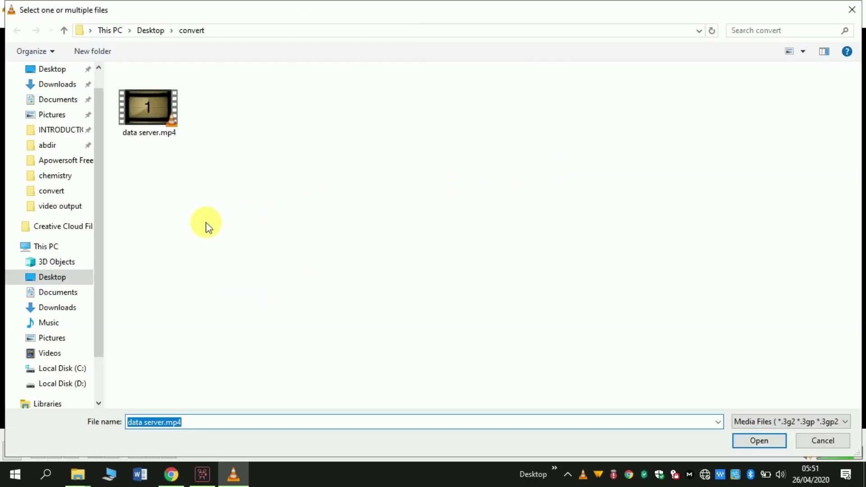
pyautogui.click(44, 72)
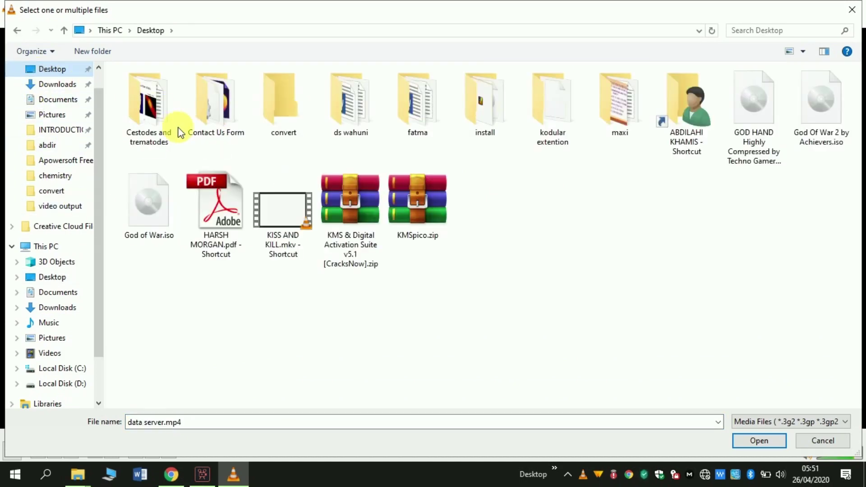
pyautogui.doubleClick(298, 120)
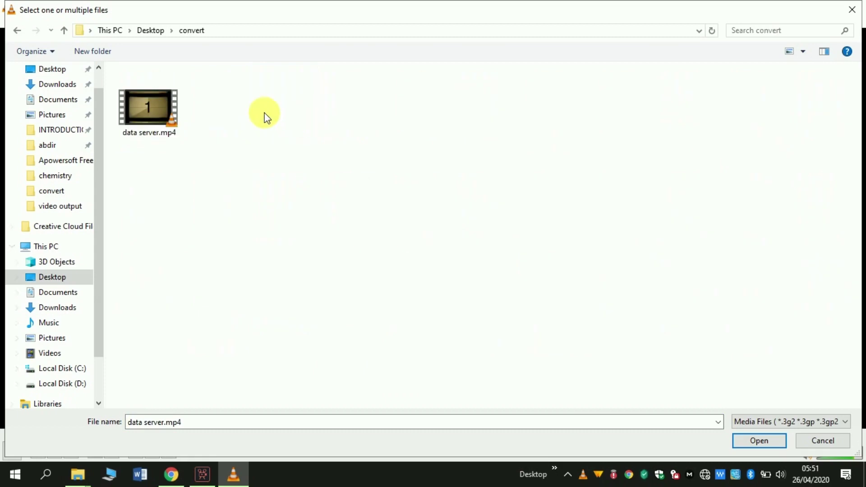
pyautogui.click(153, 124)
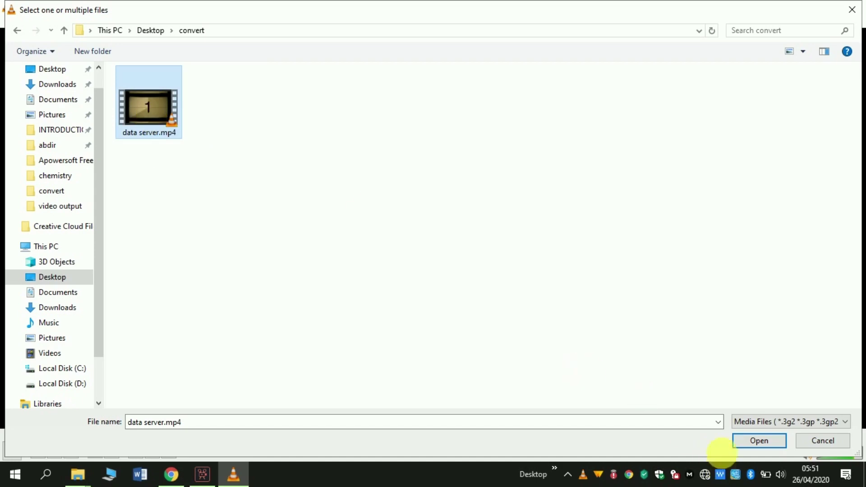
pyautogui.click(747, 445)
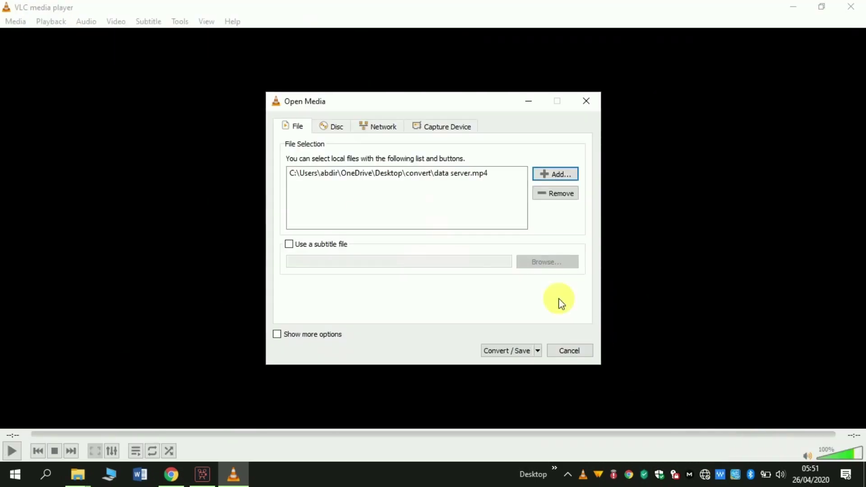
# Step: Go to the conversion settings and select the Video - H.265 + MP3 (MP4) profile
pyautogui.click(501, 351)
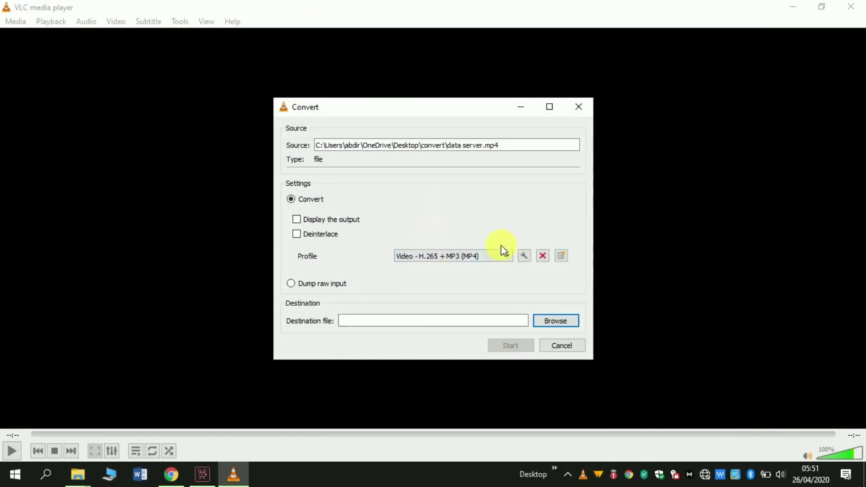
pyautogui.click(437, 257)
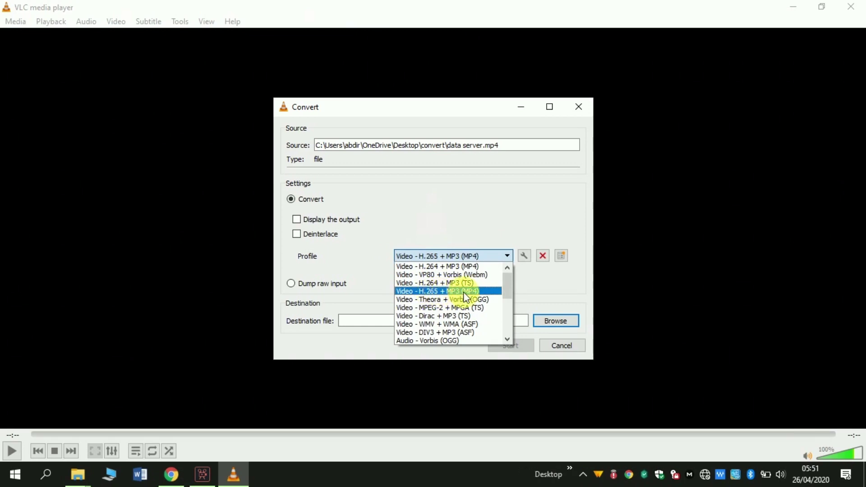
pyautogui.click(464, 293)
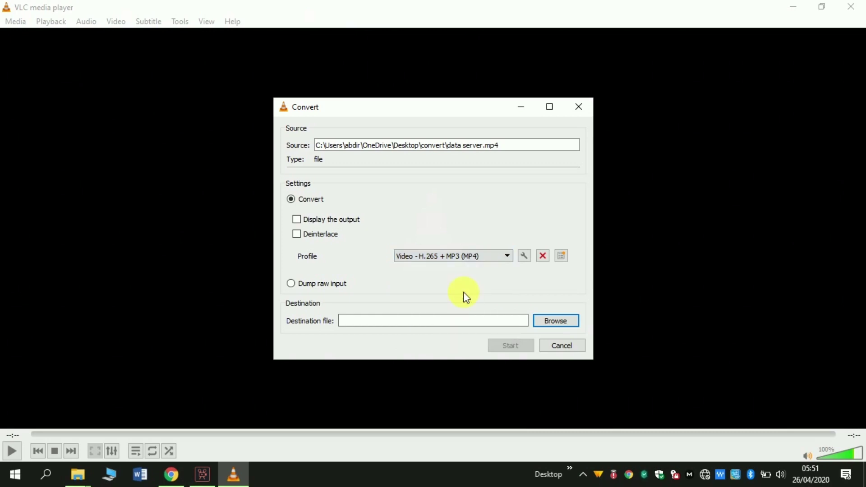
# Step: Set the destination file to conver.mp4 in the convert folder and start the conversion
pyautogui.click(556, 323)
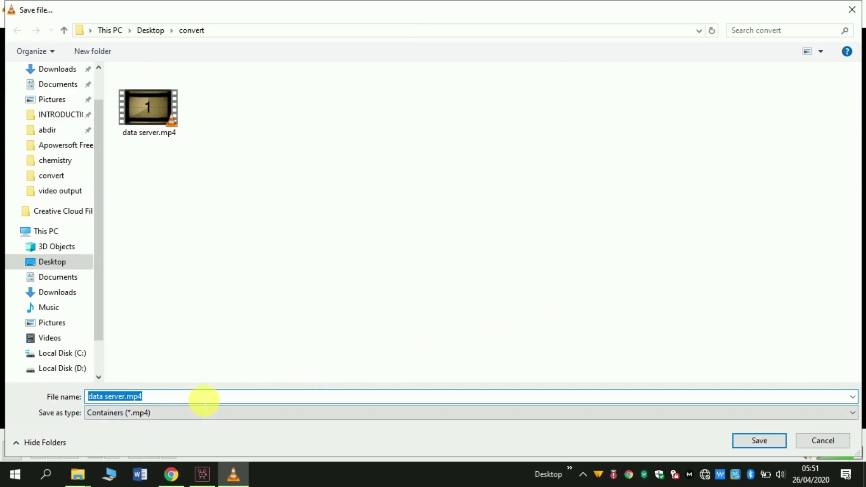
pyautogui.click(205, 400)
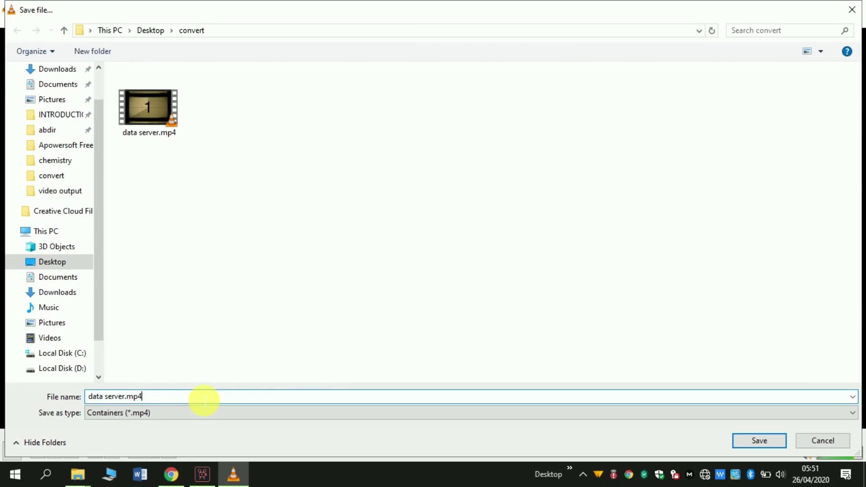
pyautogui.press('BackSpace')
pyautogui.press('BackSpace')
pyautogui.press('BackSpace')
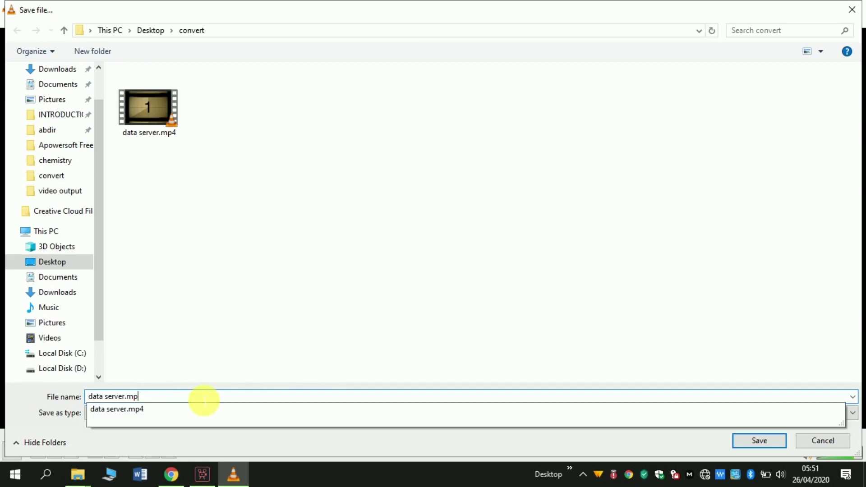
pyautogui.write('co')
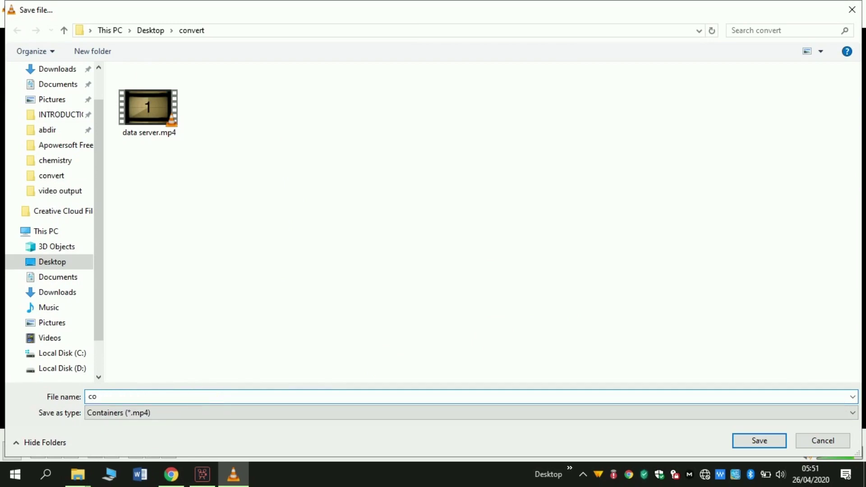
pyautogui.write('nver')
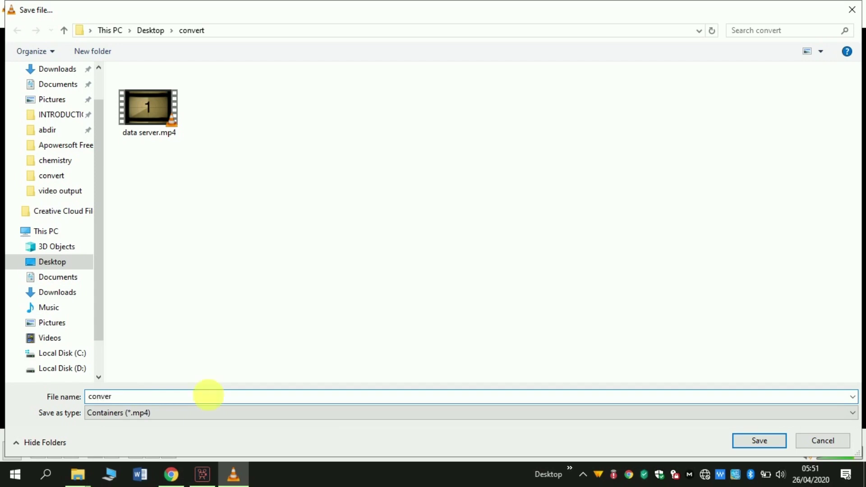
pyautogui.click(757, 445)
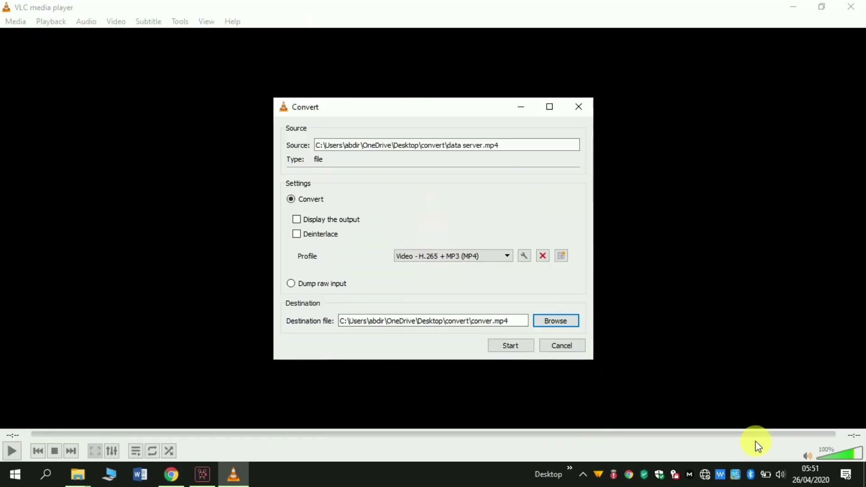
pyautogui.click(523, 347)
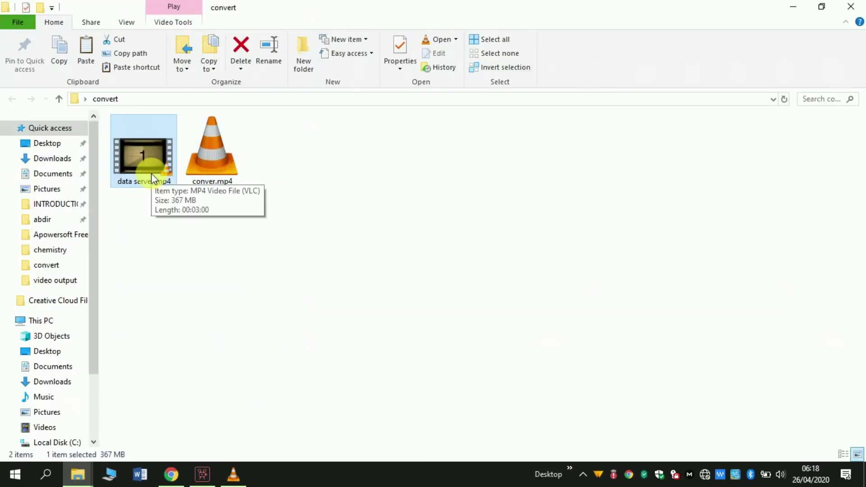
# Step: Play conver.mp4 at lower volume, then shrink the VLC window and bring the convert folder forward
pyautogui.click(208, 162)
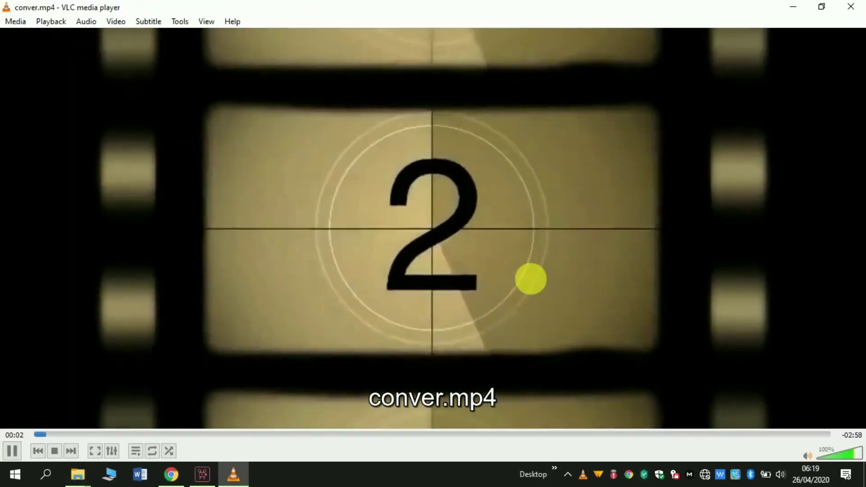
pyautogui.press('XF86AudioLowerVolume')
pyautogui.press('XF86AudioLowerVolume')
pyautogui.press('XF86AudioLowerVolume')
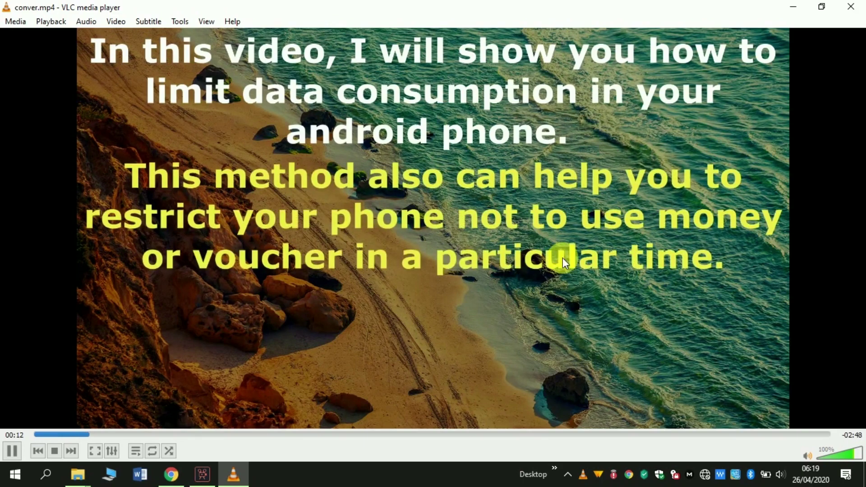
pyautogui.click(822, 8)
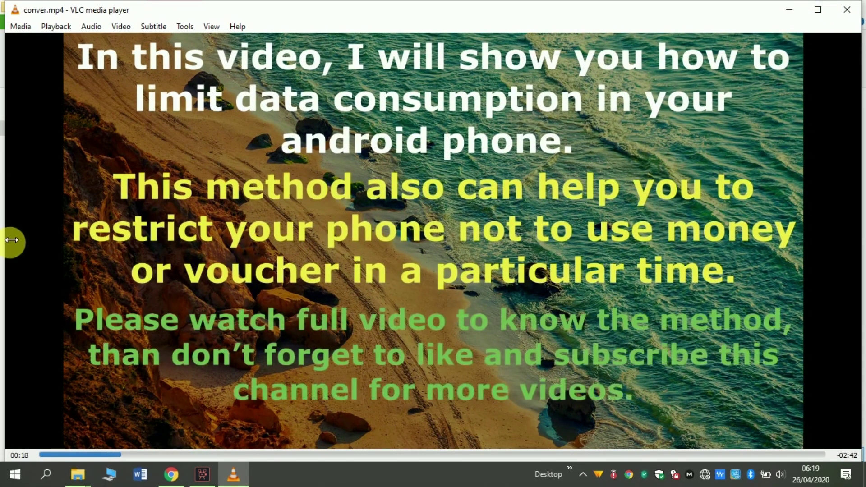
pyautogui.moveTo(5, 239); pyautogui.dragTo(543, 239)
pyautogui.click(494, 230)
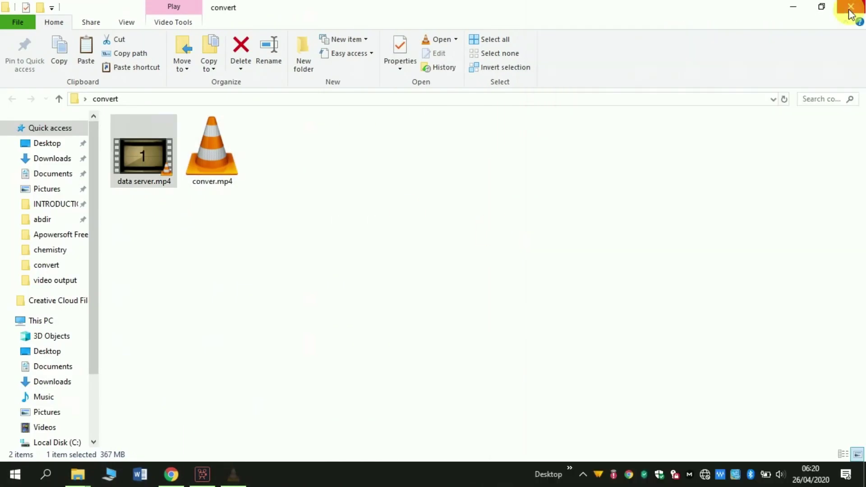